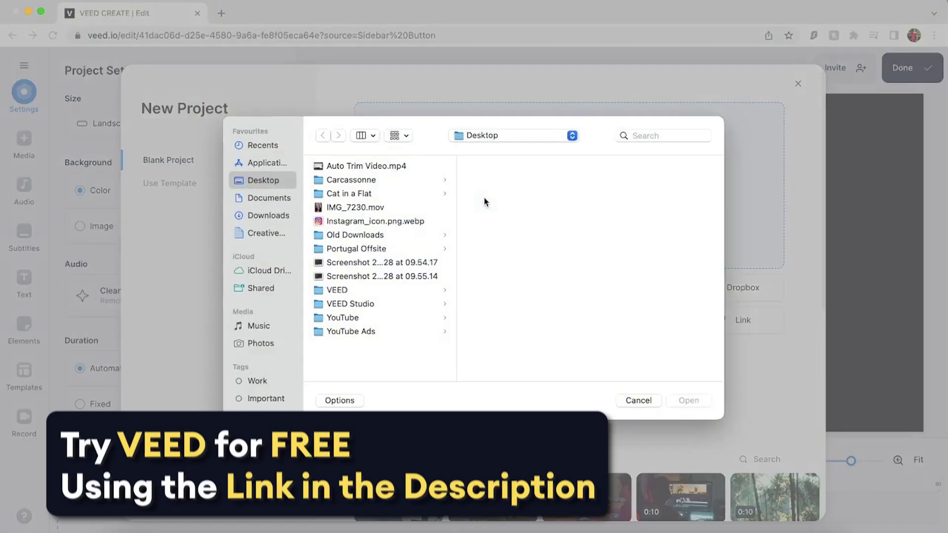
Step: Upload IMG_7230.mov and set the canvas size to Instagram Reel (9:16)
left_click(366, 208)
left_click(688, 401)
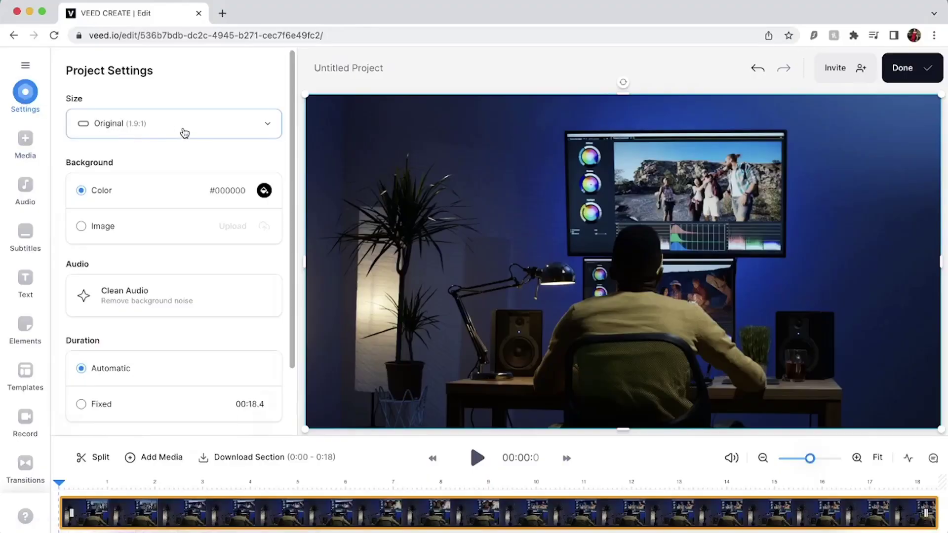
left_click(184, 133)
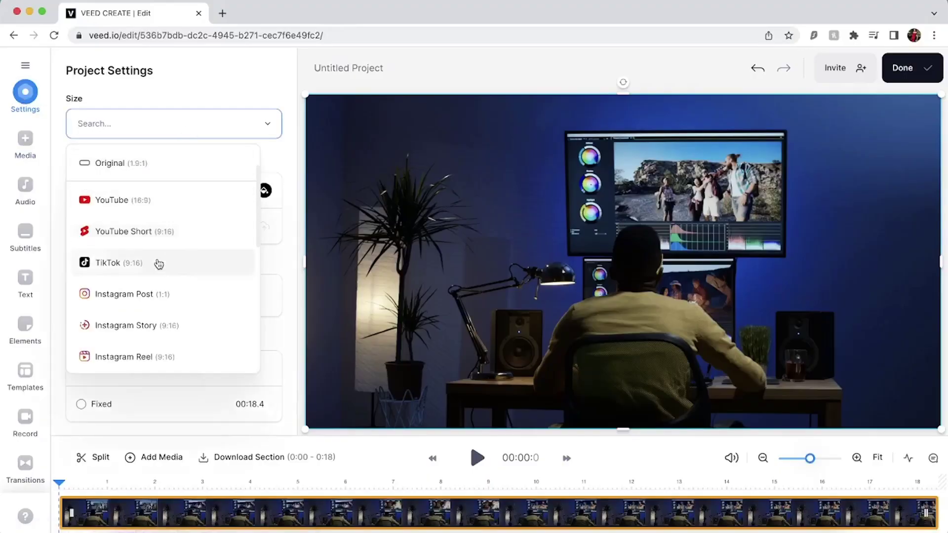
scroll(158, 296, "down", 2)
left_click(182, 295)
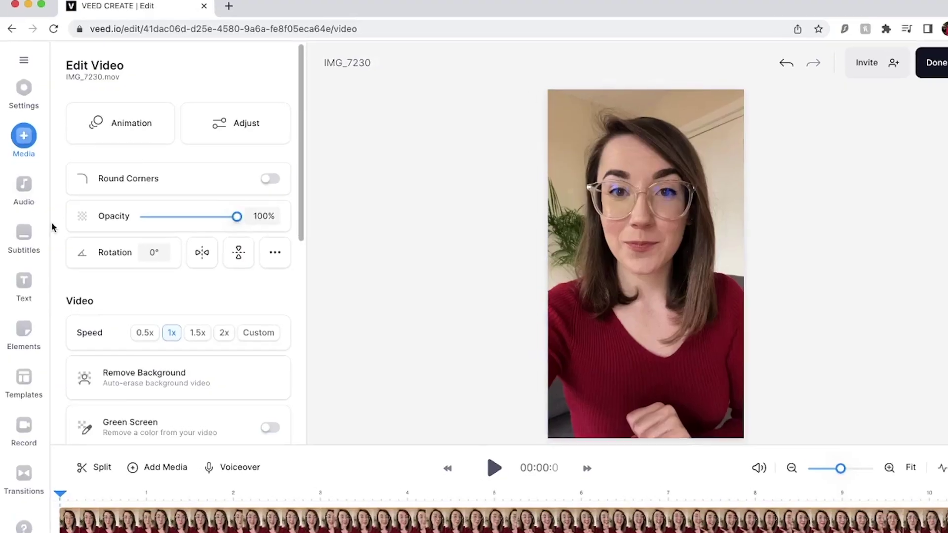
Step: Run Auto Subtitle on the clip with English (Great Britain) as the spoken language
left_click(24, 233)
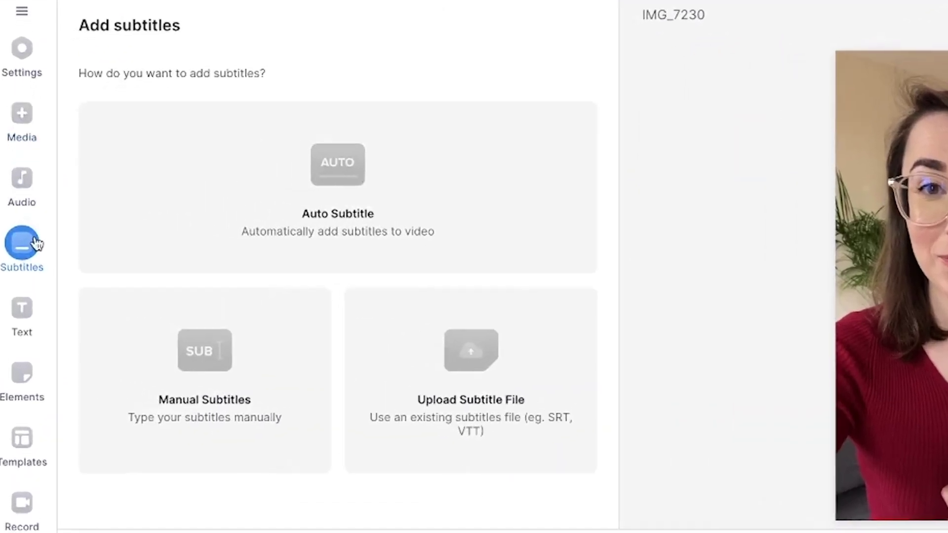
left_click(285, 195)
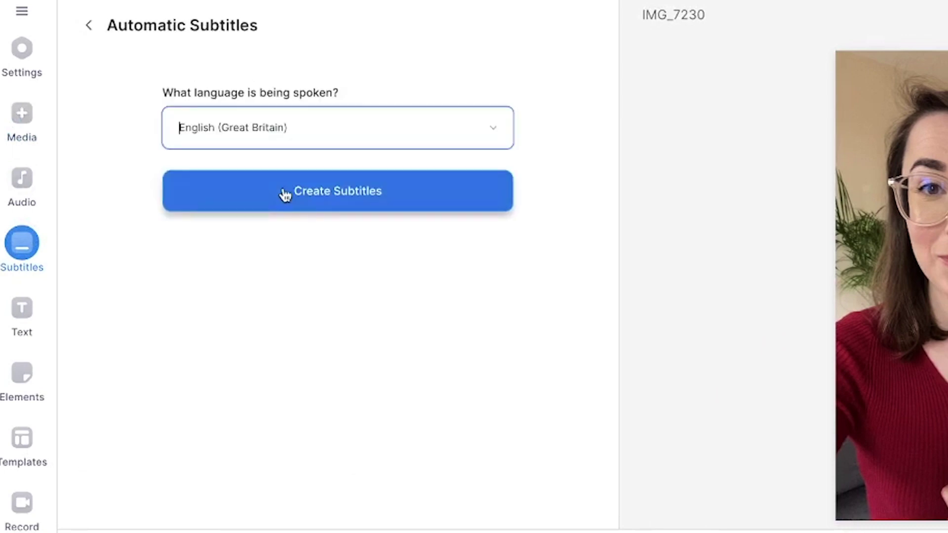
left_click(324, 139)
left_click(237, 376)
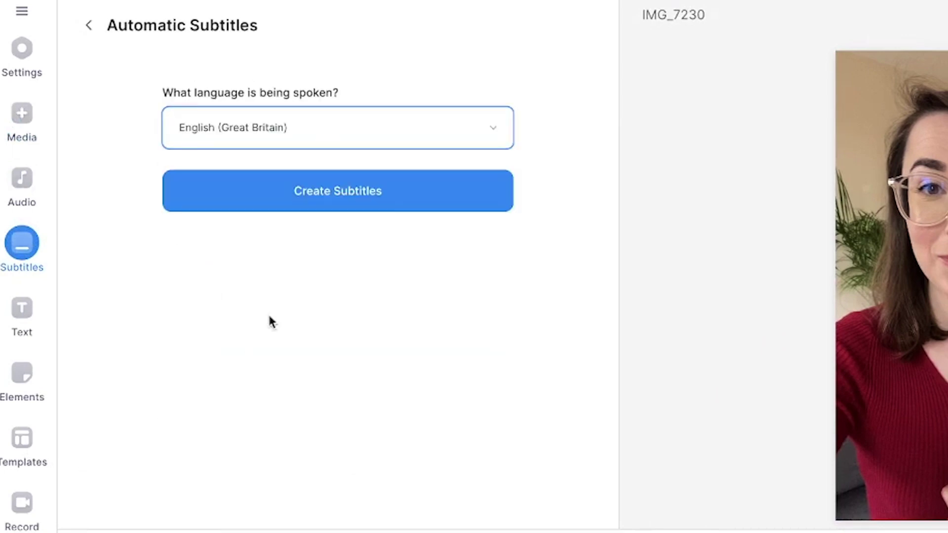
left_click(399, 193)
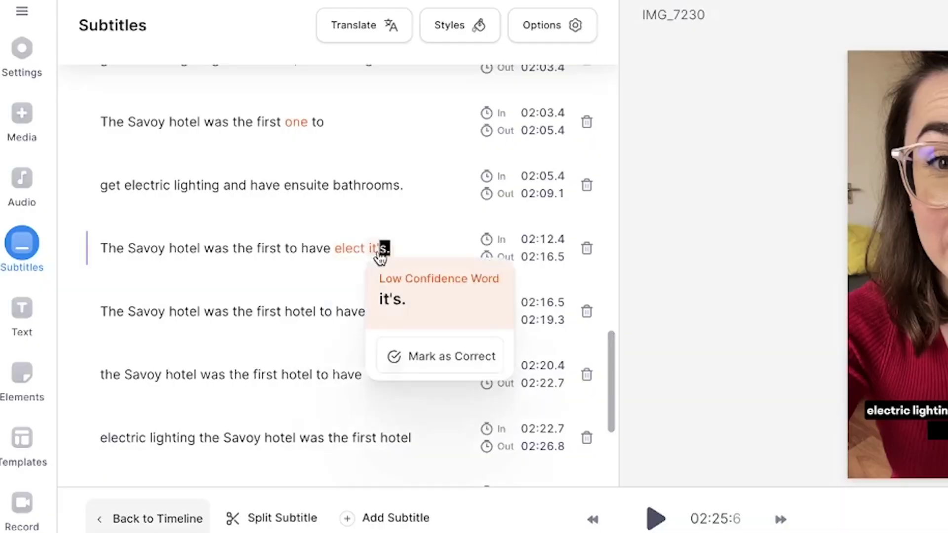
Step: Select the misrecognised word in the subtitle list so it can be retyped
left_click_drag(376, 253, 337, 250)
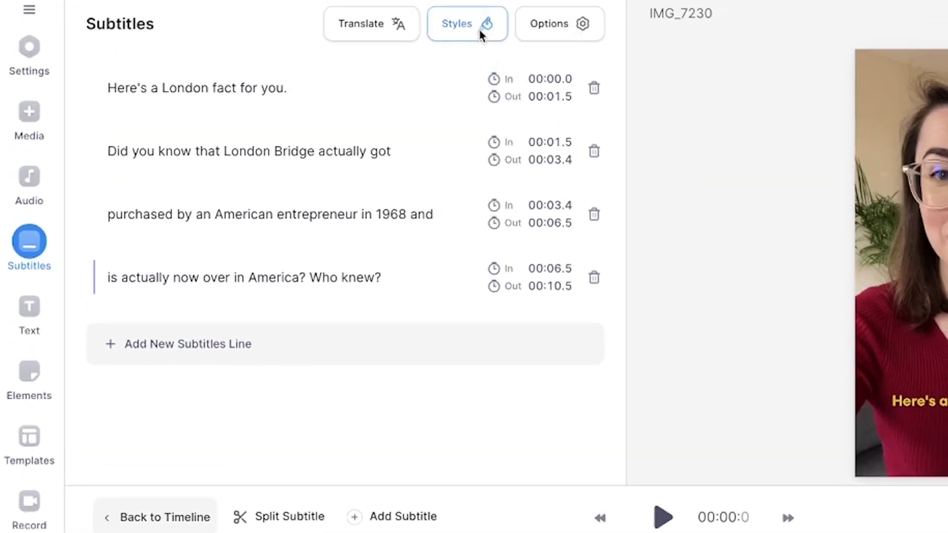
Step: Keep the EuclidCircularA subtitle font and make the text 48px white
left_click(478, 28)
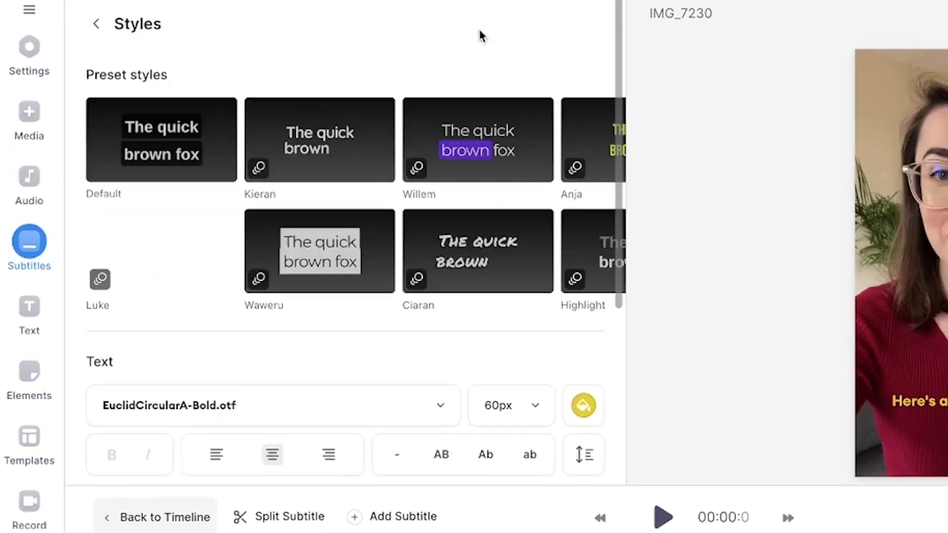
left_click(596, 209)
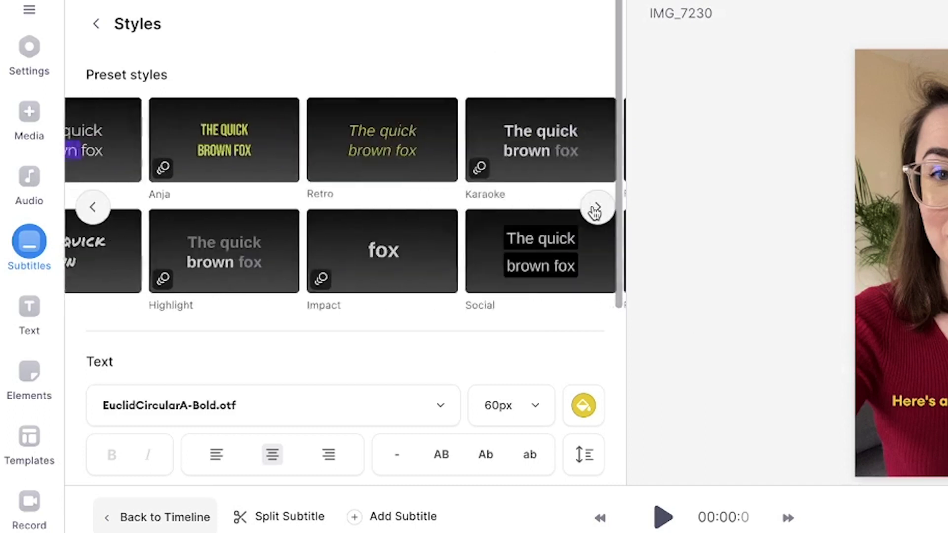
scroll(595, 211, "down", 5)
left_click(335, 157)
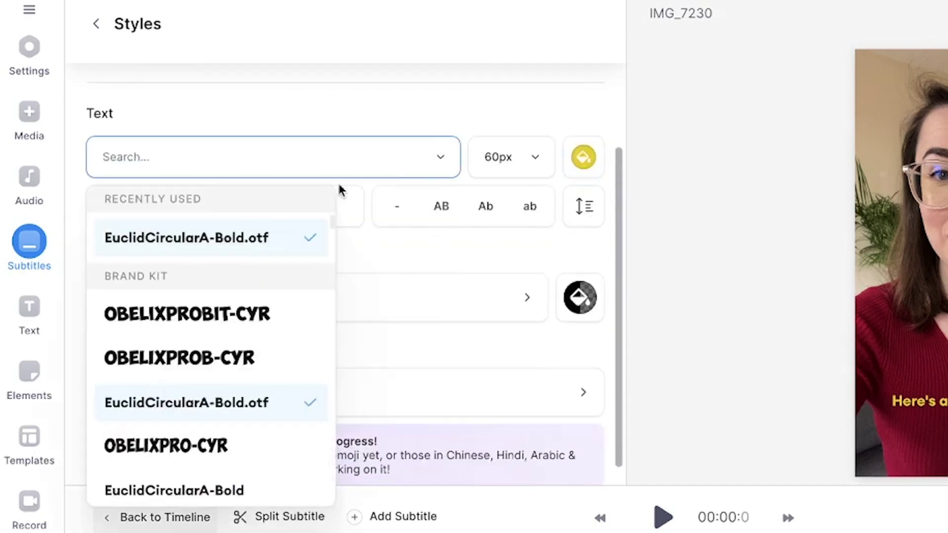
left_click(287, 239)
left_click(515, 163)
left_click(504, 390)
left_click(583, 157)
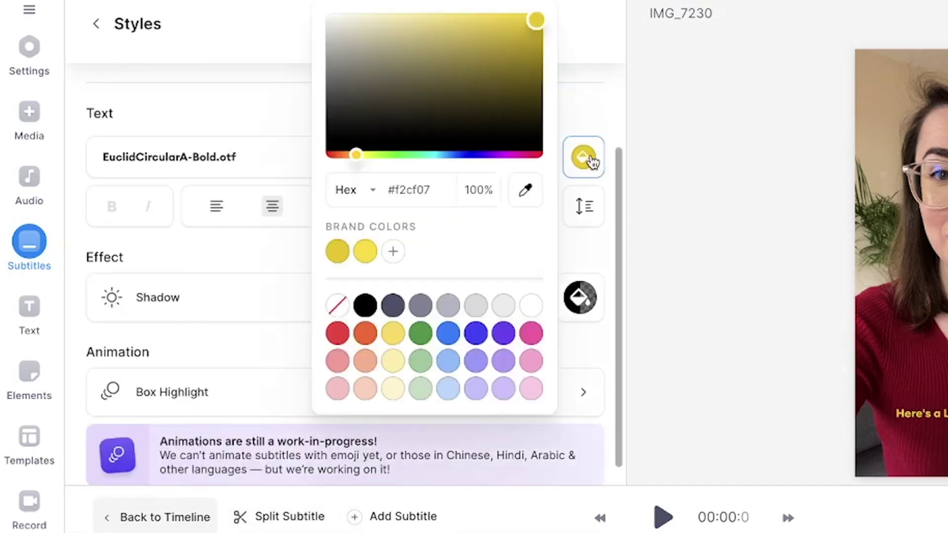
left_click(531, 305)
Step: Set line height 1.75 and letter spacing 6.25, then pick the Box Highlight animation
left_click(584, 206)
left_click_drag(713, 129, 708, 126)
left_click_drag(708, 152, 711, 159)
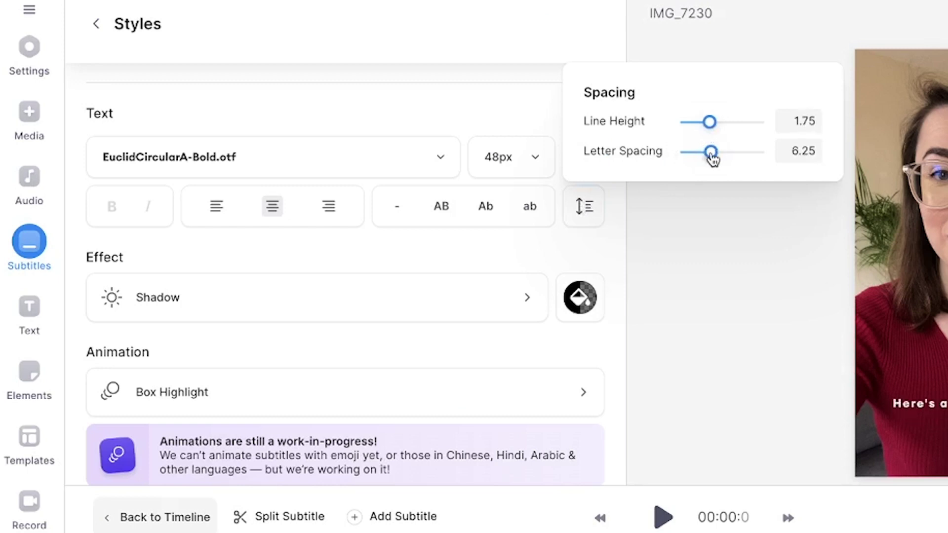
left_click(760, 321)
left_click(418, 388)
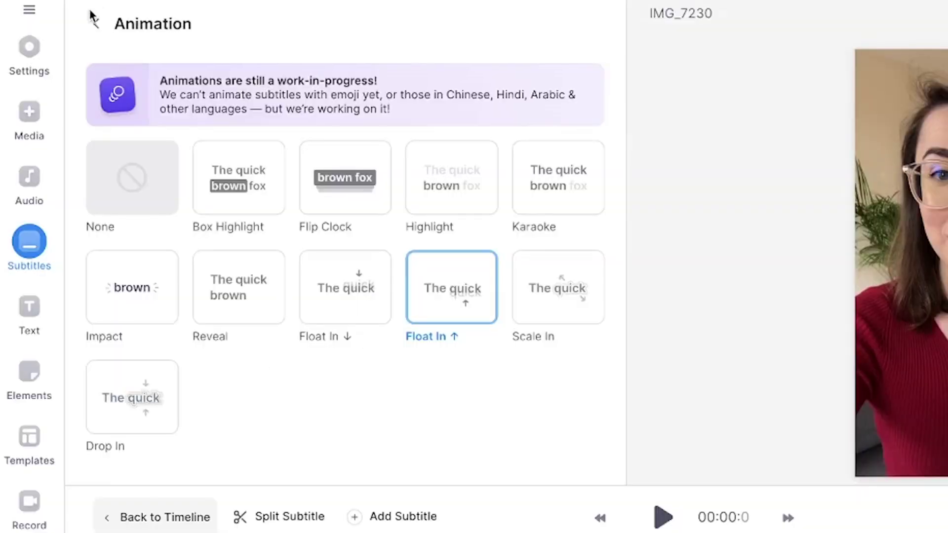
Step: Apply the Rounded BG effect to the subtitles with a black background colour
left_click(93, 22)
scroll(397, 274, "down", 5)
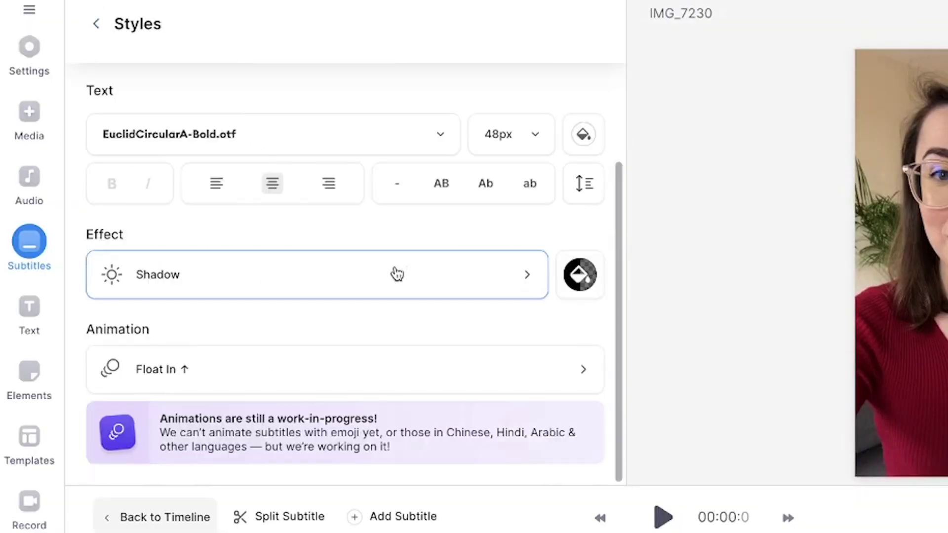
left_click(397, 274)
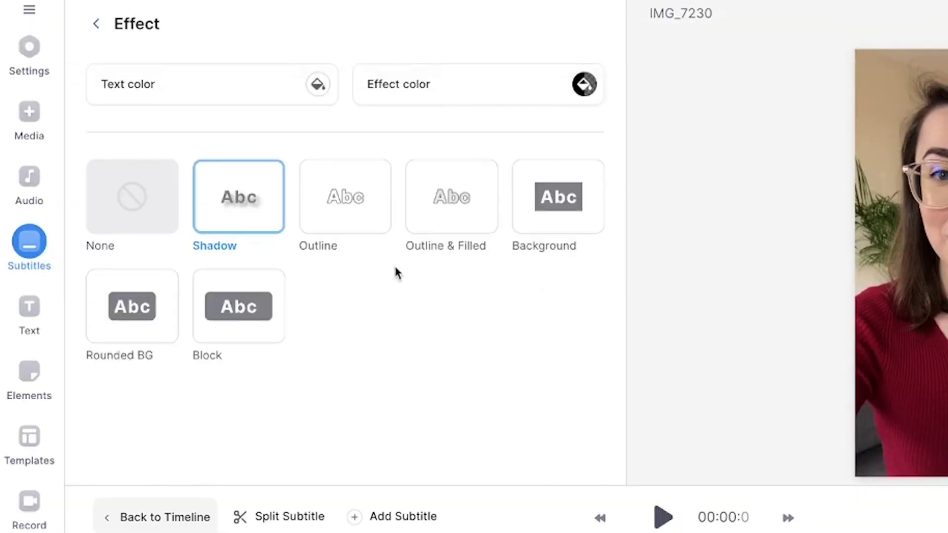
left_click(172, 180)
left_click(144, 185)
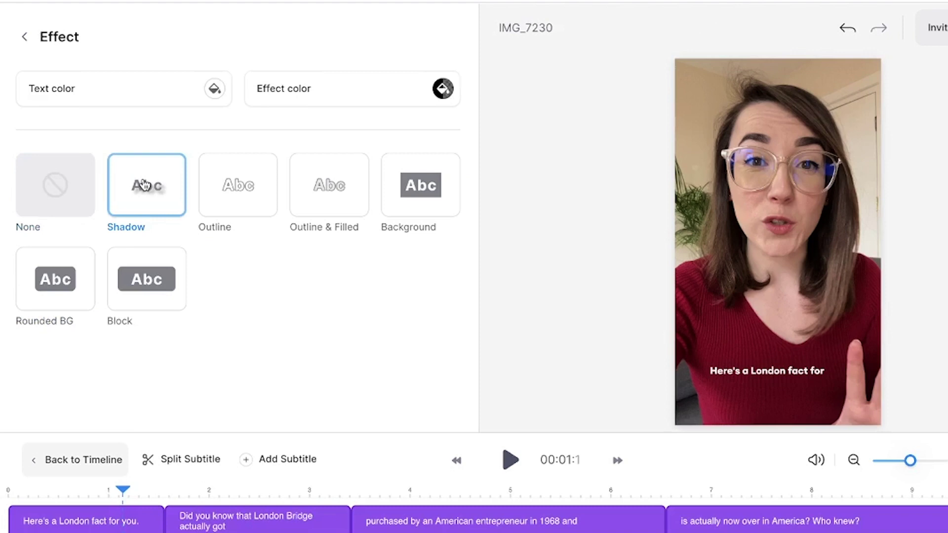
left_click(55, 281)
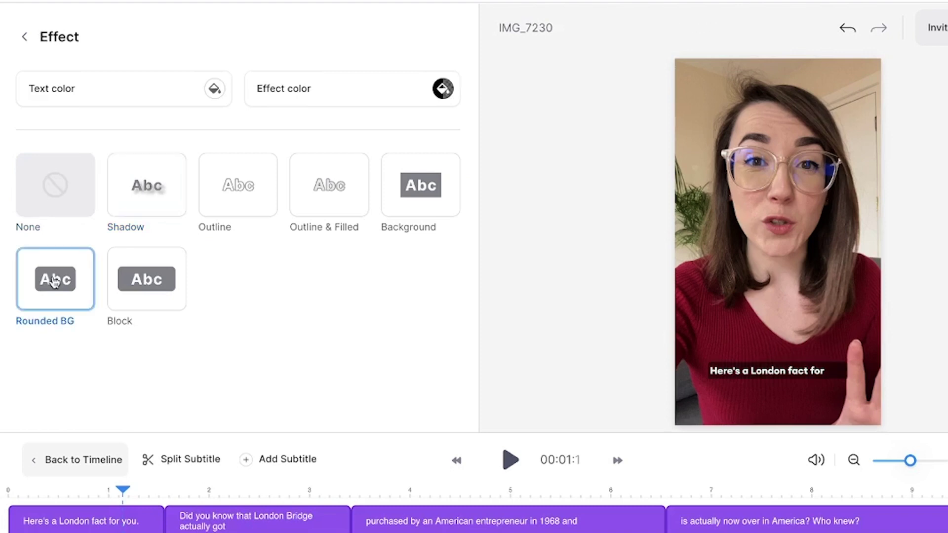
left_click(443, 90)
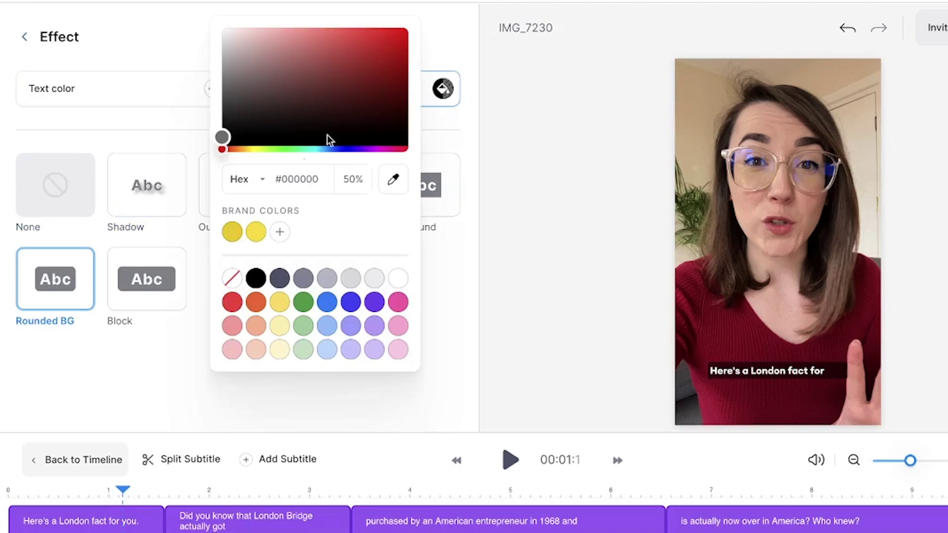
left_click(230, 232)
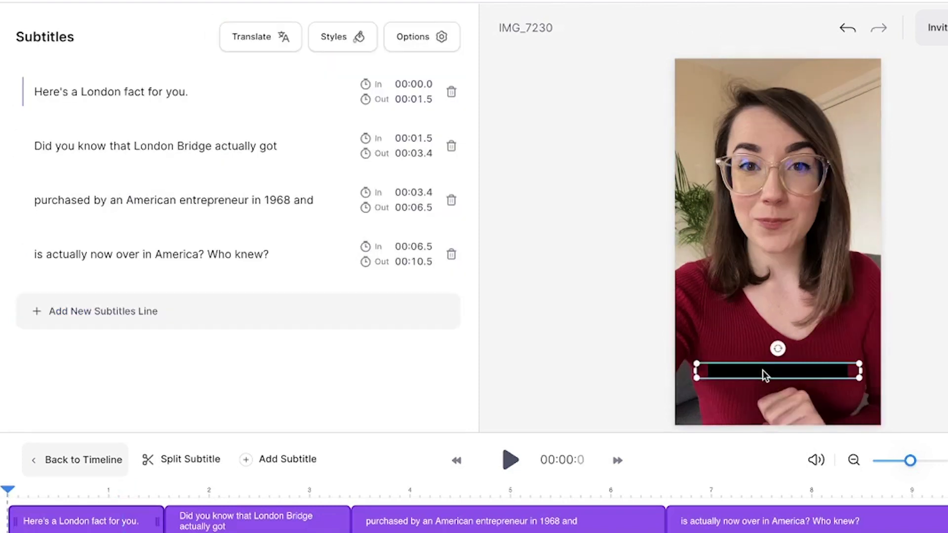
Step: Drag the subtitle box slightly lower in the 9:16 preview canvas
left_click_drag(765, 375, 777, 354)
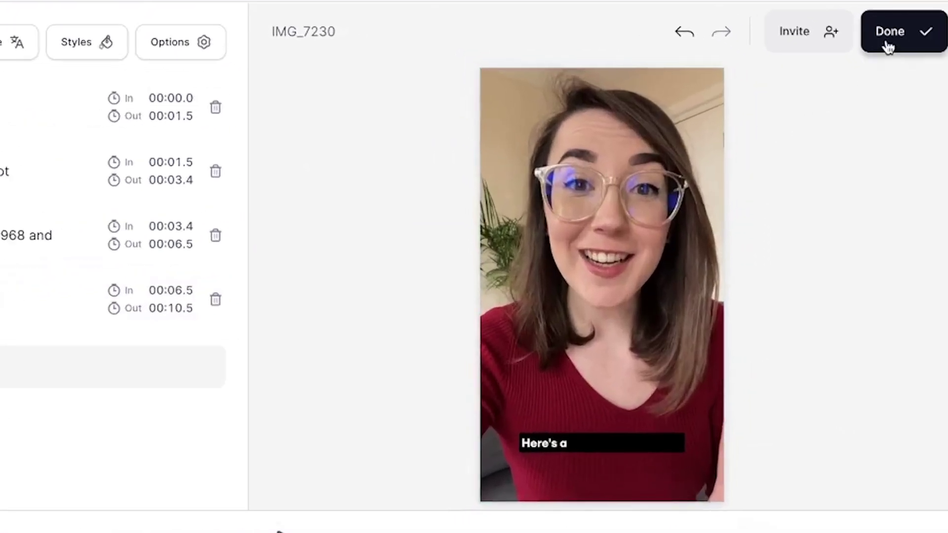
Step: Set export quality to HD, export IMG_7230, and open its Download options
left_click(887, 44)
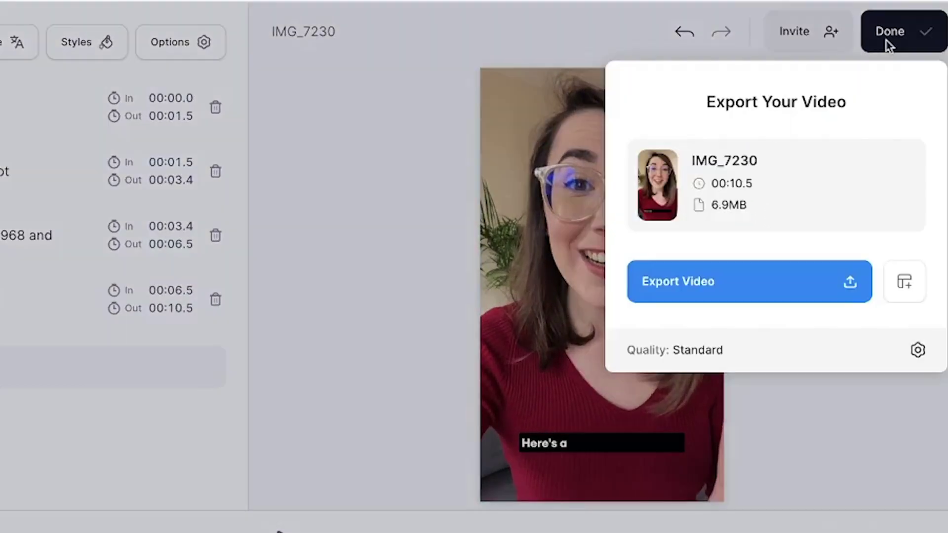
left_click(683, 349)
left_click(726, 193)
left_click(691, 330)
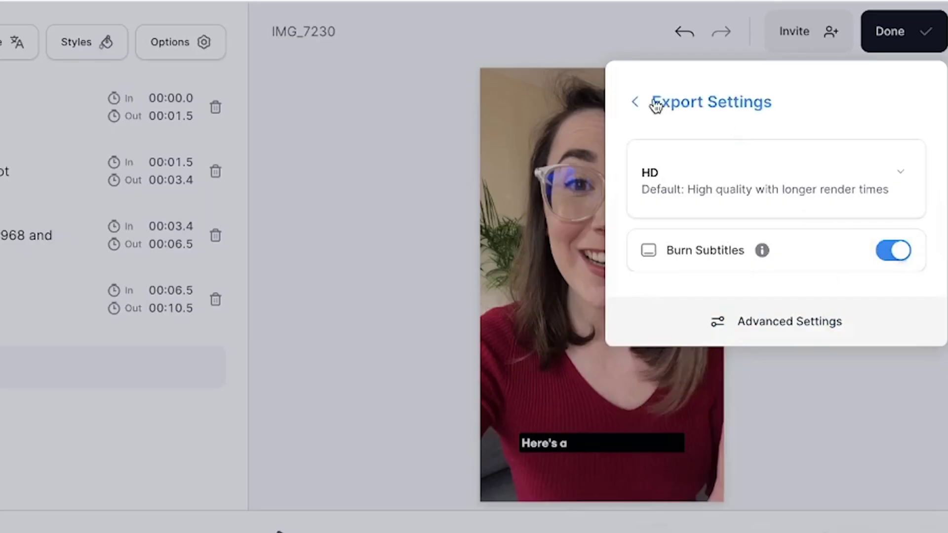
left_click(656, 105)
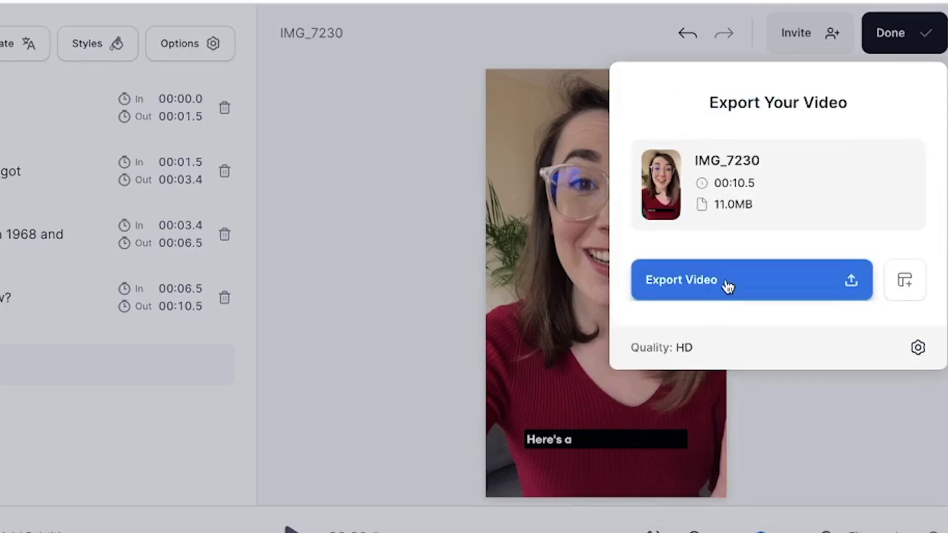
left_click(665, 282)
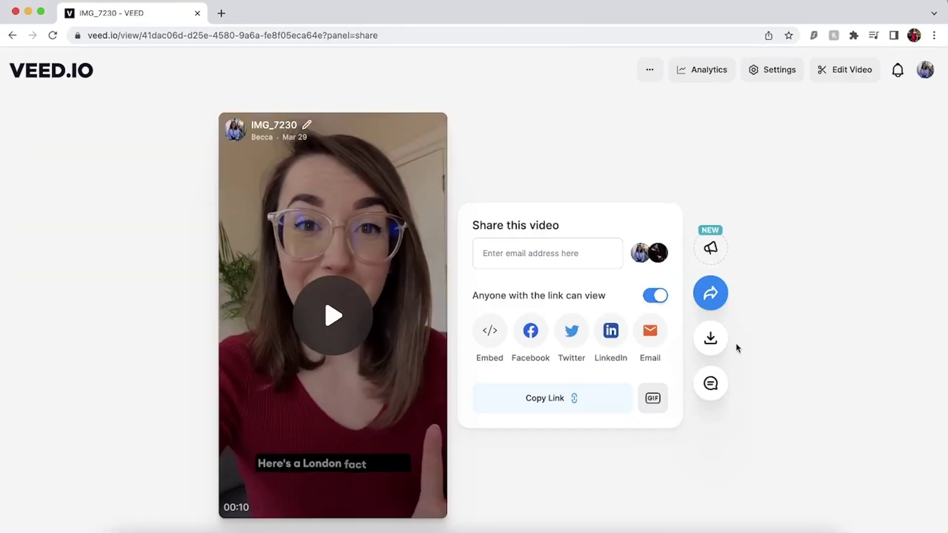
left_click(720, 346)
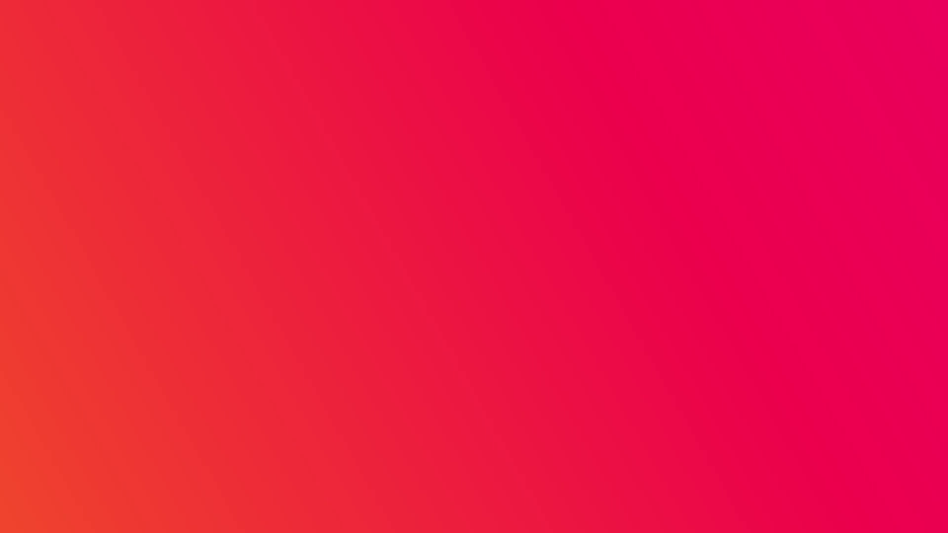